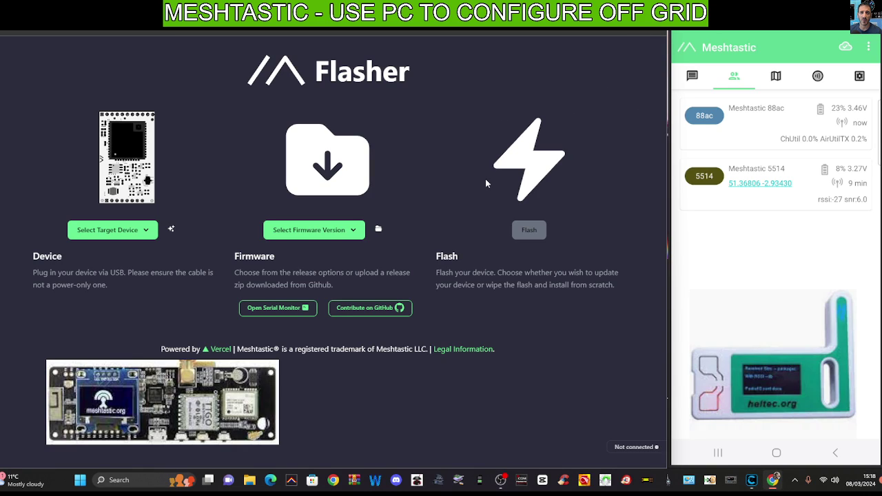
Select Heltec V3 as the target board and review the firmware versions without choosing one
{"action": "left_click", "coordinate": [146, 231]}
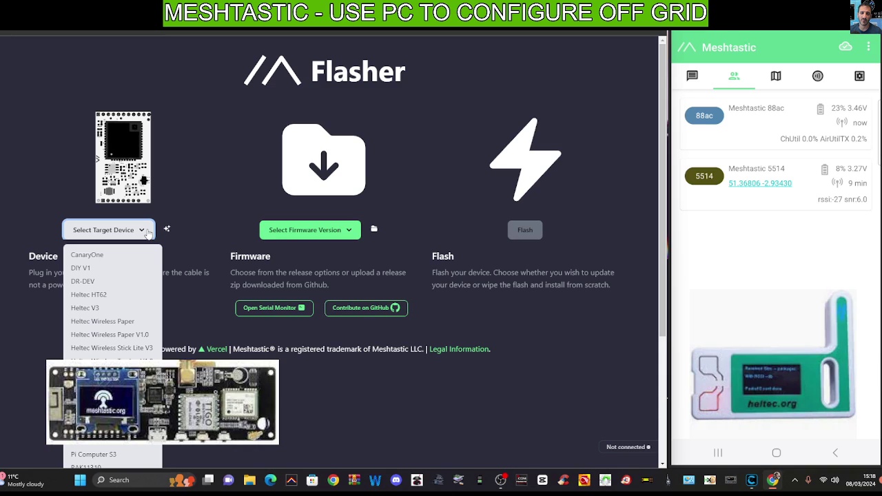
{"action": "left_click", "coordinate": [114, 308]}
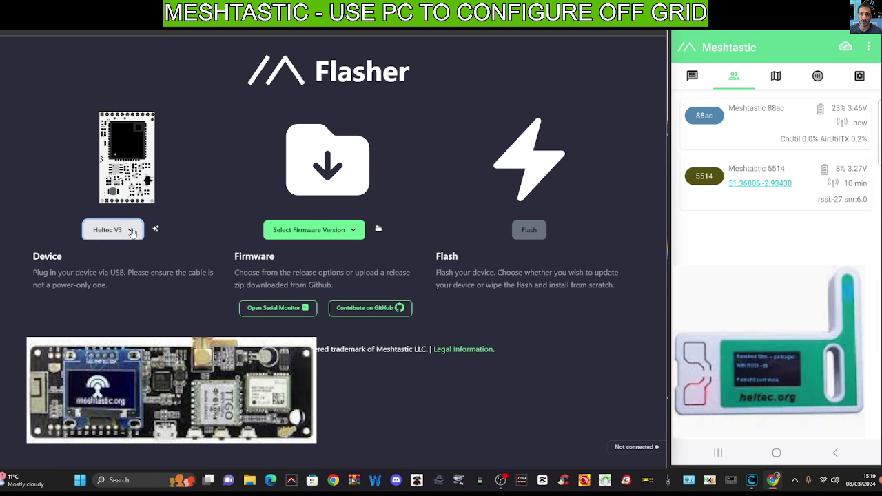
{"action": "left_click", "coordinate": [133, 233]}
{"action": "left_click", "coordinate": [133, 233]}
{"action": "left_click", "coordinate": [133, 233]}
{"action": "left_click", "coordinate": [134, 233]}
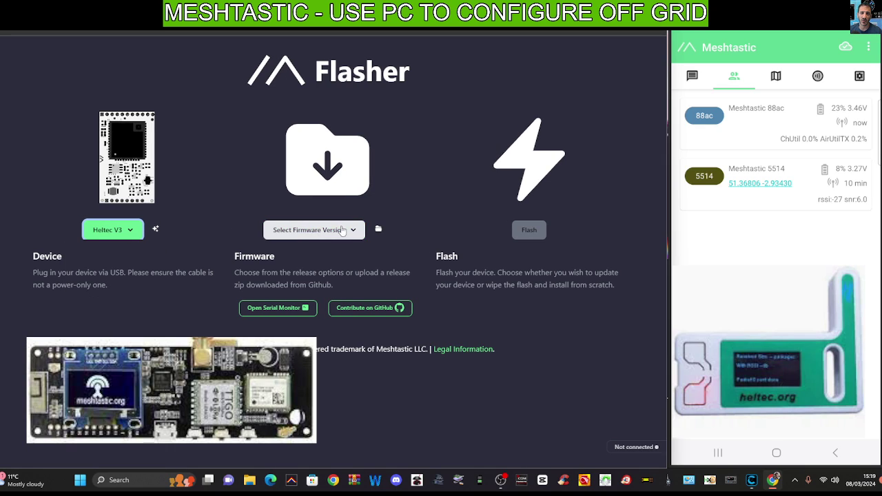
{"action": "left_click", "coordinate": [355, 232]}
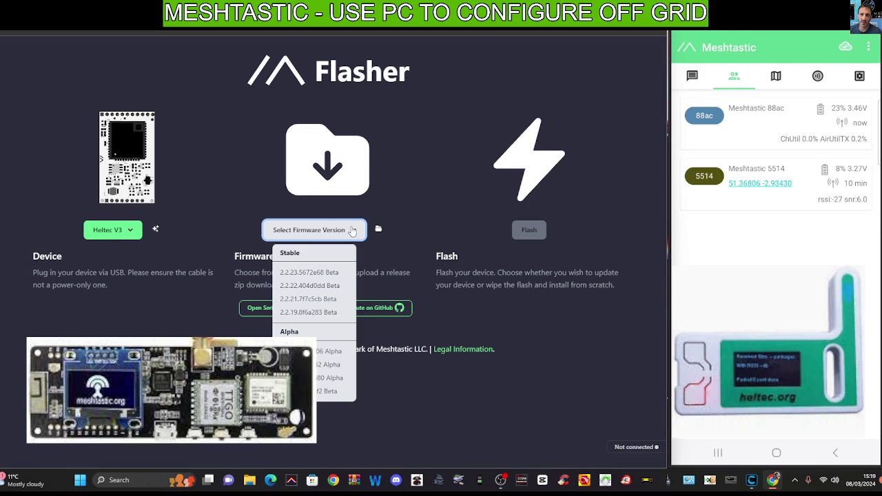
{"action": "left_click", "coordinate": [352, 230]}
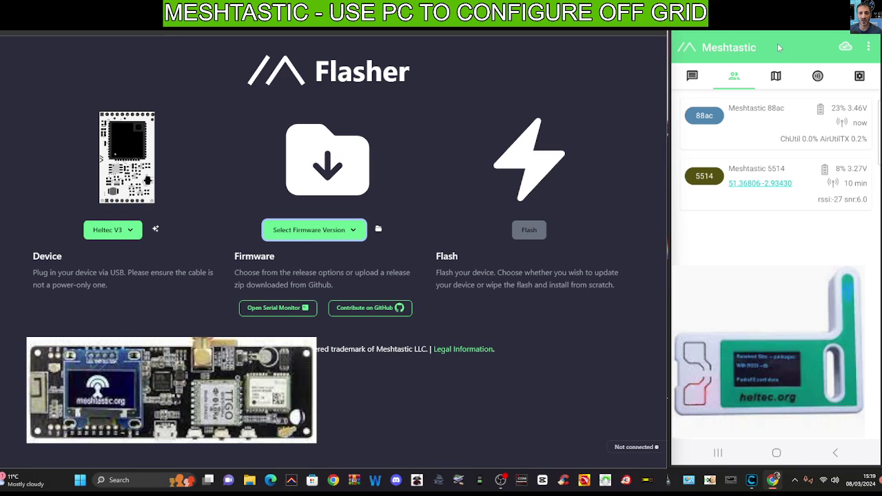
Bring the mirrored phone window forward, leaving Heltec V3 selected in the flasher
{"action": "left_click", "coordinate": [501, 482]}
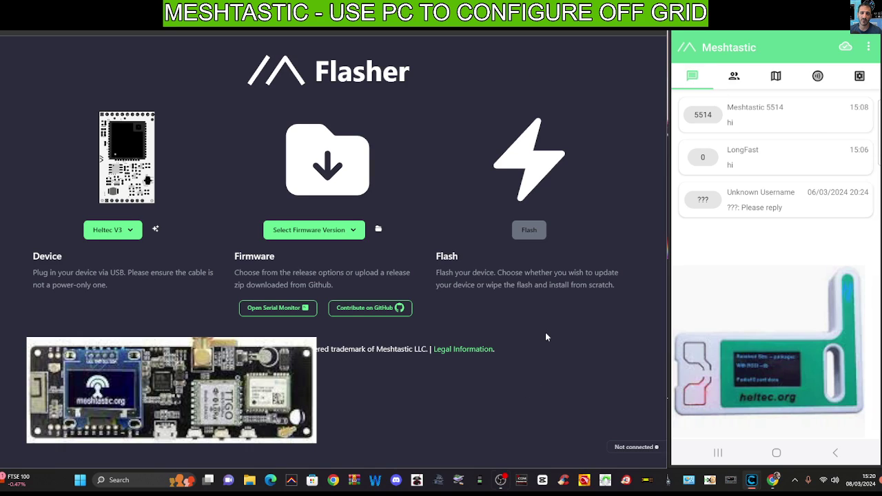
Review the mesh node list, the node map and the channel's sharing QR code
{"action": "left_click", "coordinate": [738, 79]}
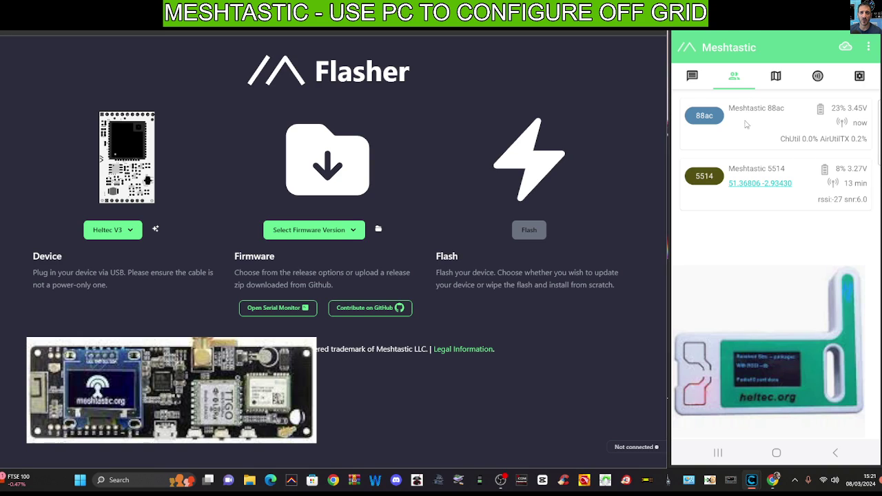
{"action": "left_click", "coordinate": [776, 77]}
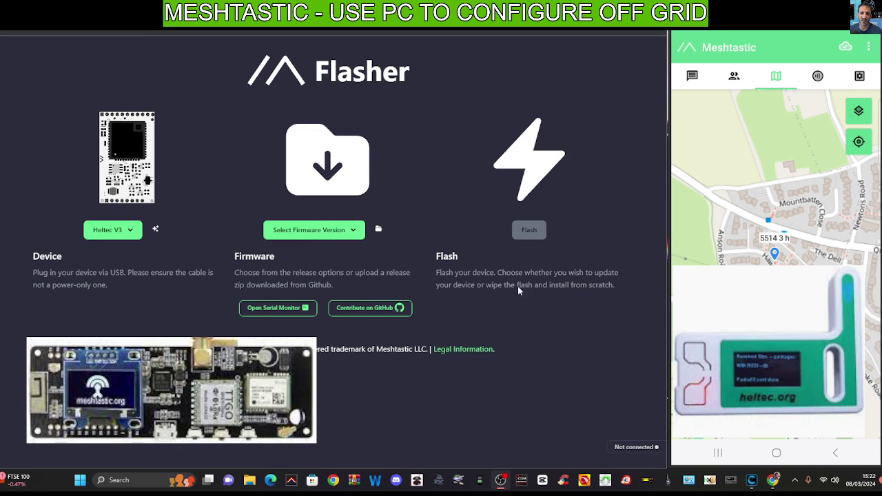
{"action": "left_click", "coordinate": [817, 76]}
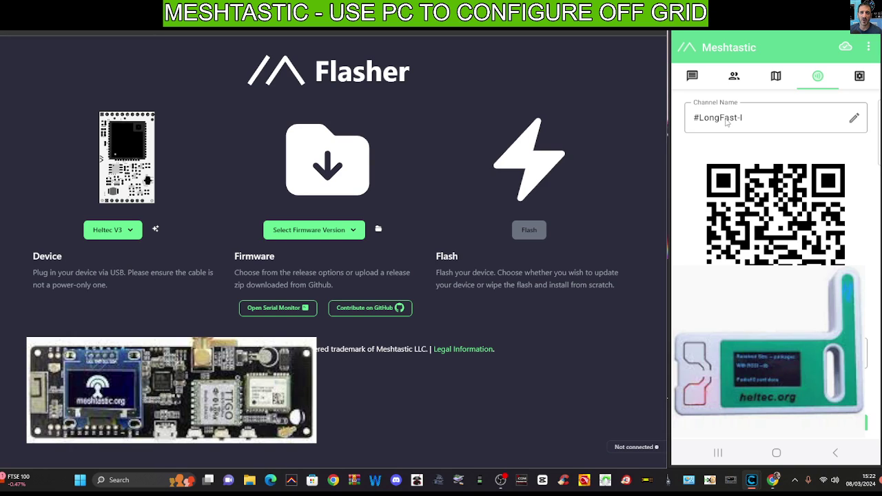
{"action": "scroll", "coordinate": [808, 193], "scroll_direction": "down", "scroll_amount": 1}
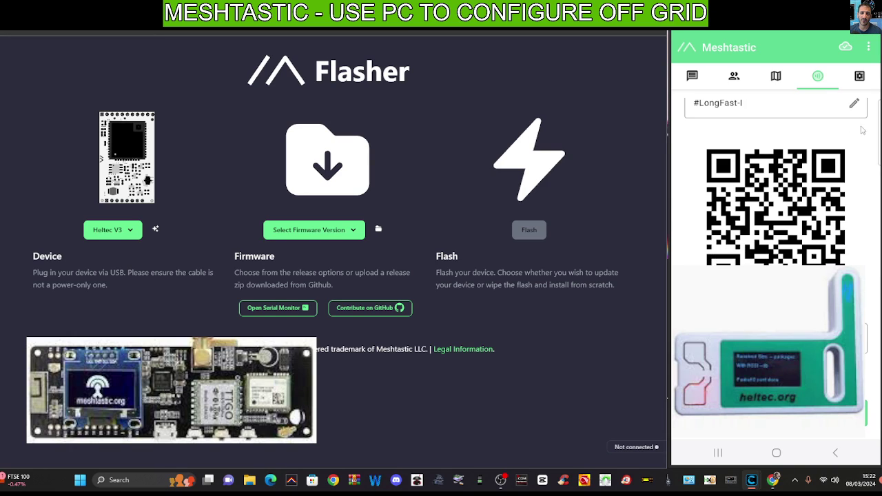
Open the radio settings and keep the LoRa region at EU_868
{"action": "left_click", "coordinate": [861, 78]}
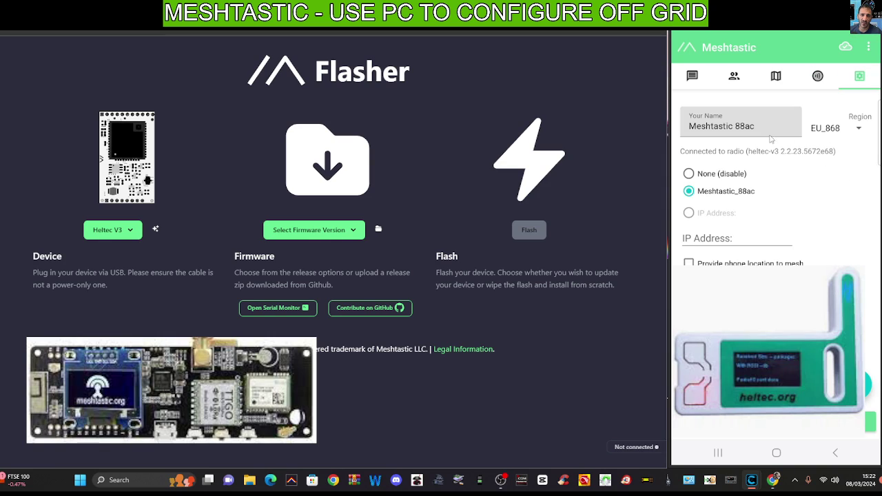
{"action": "left_click", "coordinate": [861, 130]}
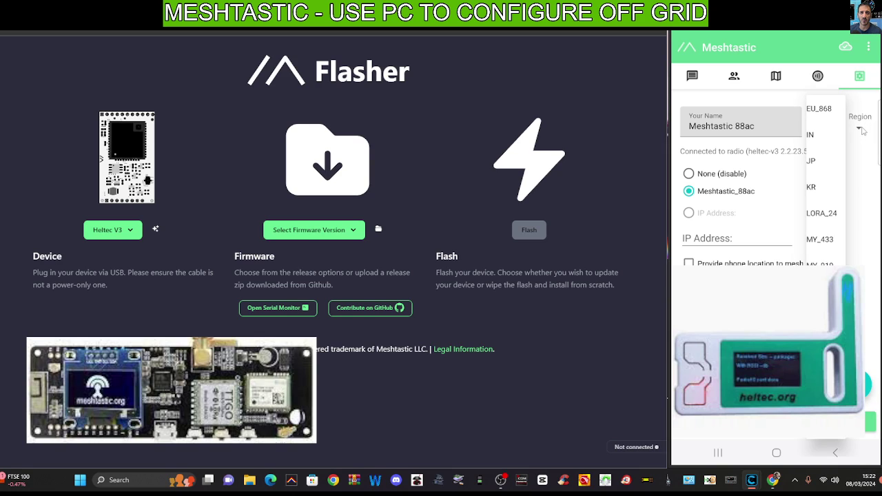
{"action": "left_click", "coordinate": [862, 130]}
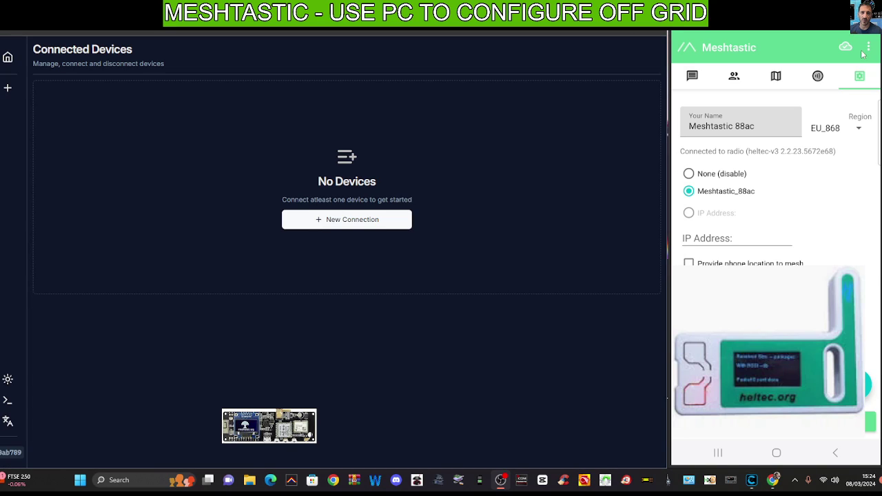
Open Radio configuration from the three-dot menu and view the node's User settings
{"action": "left_click", "coordinate": [869, 49]}
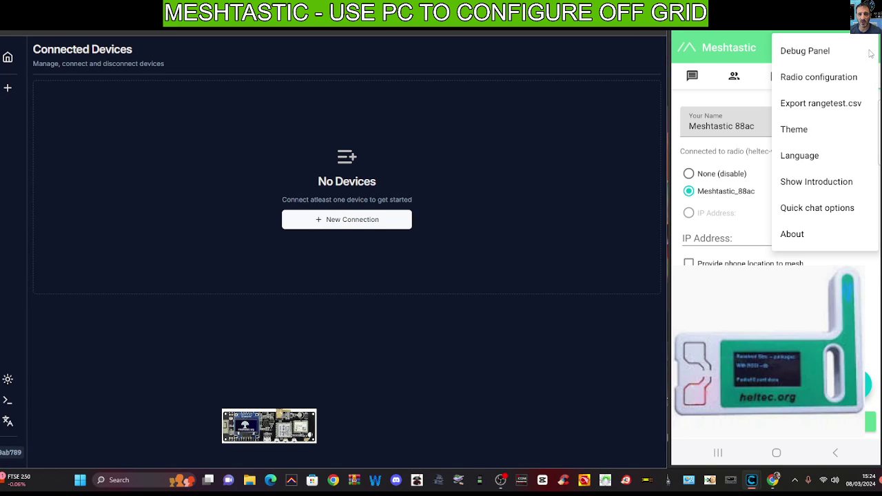
{"action": "left_click", "coordinate": [847, 80]}
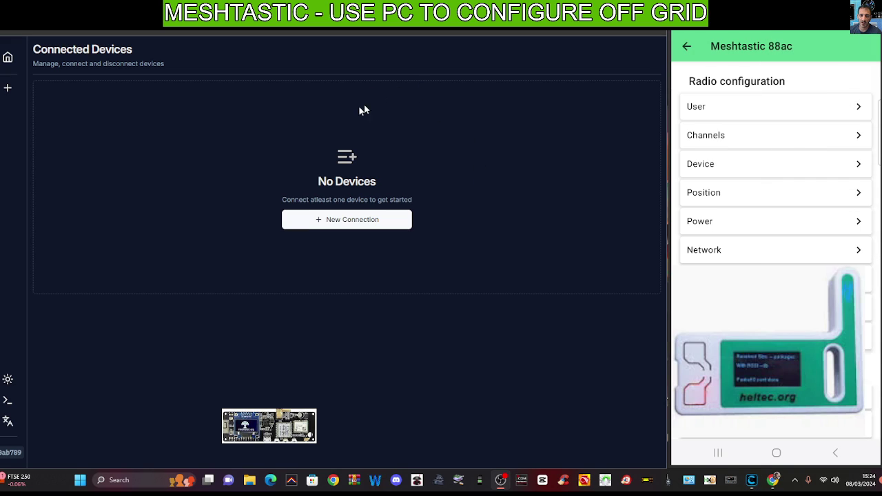
{"action": "left_click", "coordinate": [809, 110]}
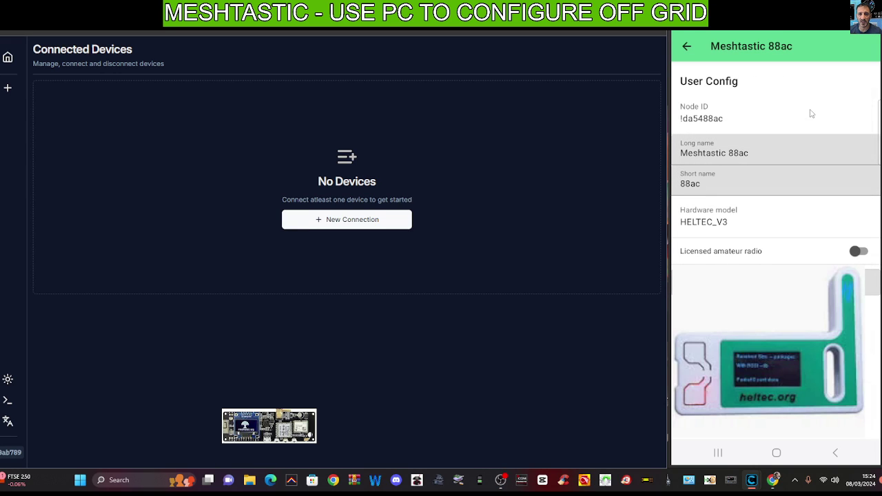
{"action": "left_click", "coordinate": [687, 46]}
Inspect the LongFast channel's settings, then view Device Config with role CLIENT
{"action": "left_click", "coordinate": [775, 139]}
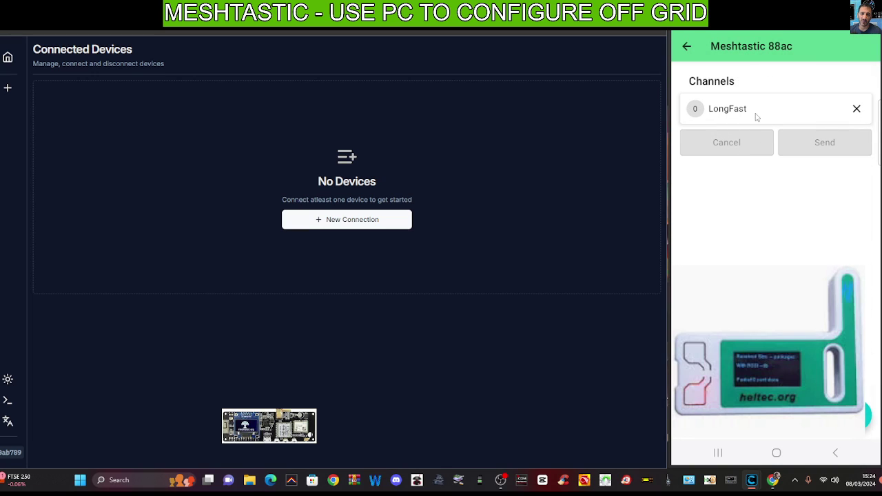
{"action": "left_click", "coordinate": [757, 112]}
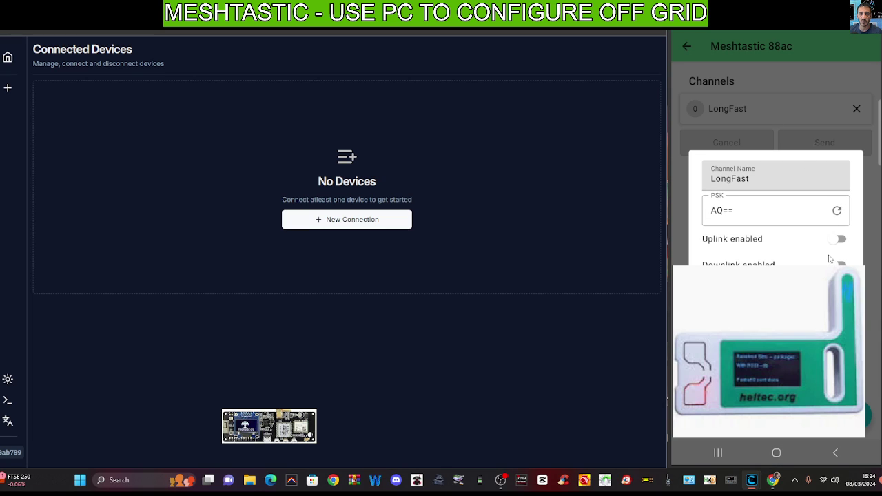
{"action": "left_click", "coordinate": [768, 78]}
{"action": "left_click", "coordinate": [687, 45]}
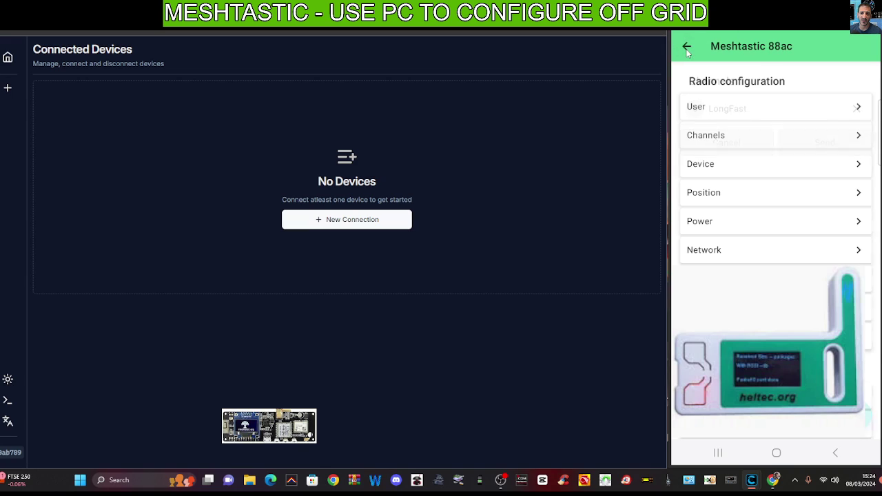
{"action": "left_click", "coordinate": [761, 163]}
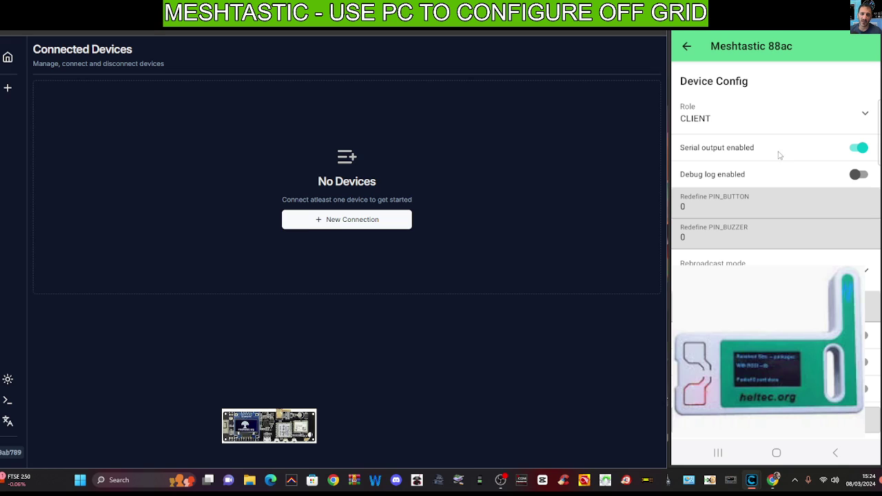
Scroll through the node's Position settings and return to the configuration list
{"action": "left_click", "coordinate": [686, 46]}
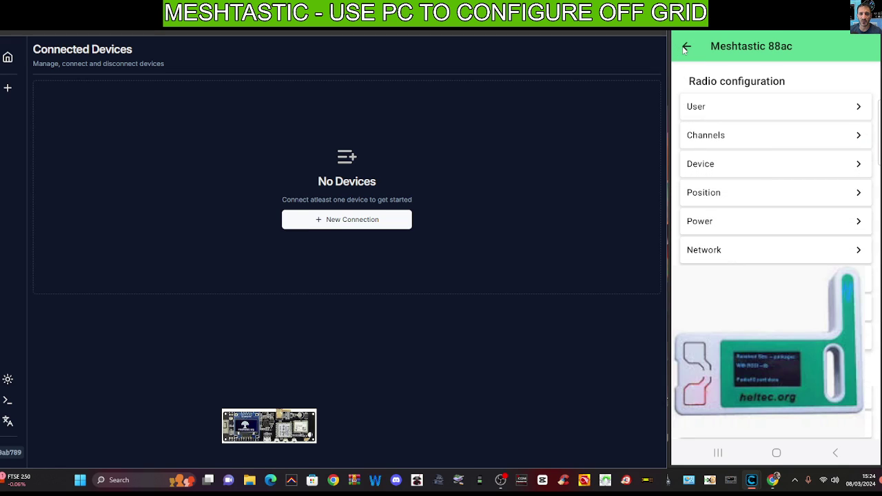
{"action": "left_click", "coordinate": [741, 198]}
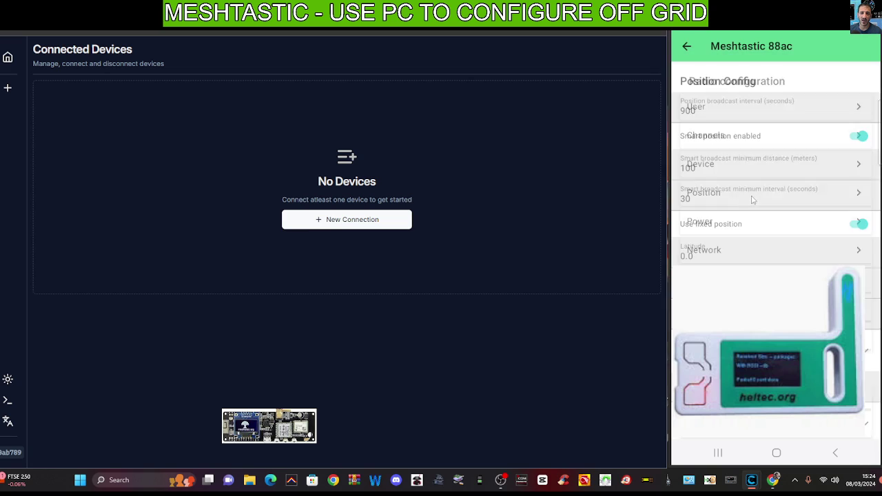
{"action": "scroll", "coordinate": [761, 191], "scroll_direction": "down", "scroll_amount": 2}
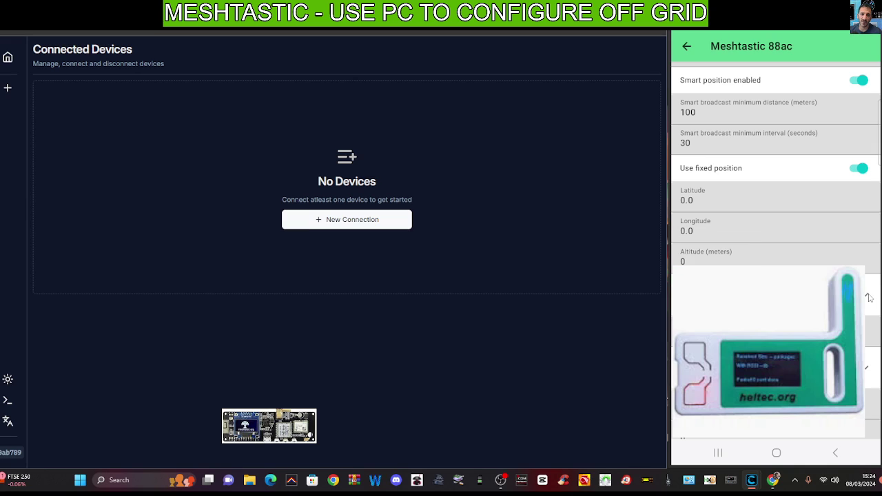
{"action": "left_click", "coordinate": [686, 48]}
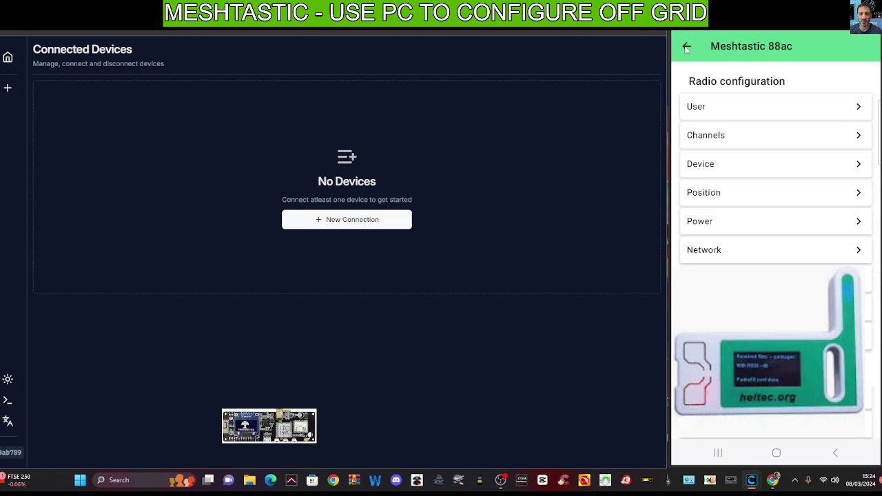
View Network Config: WiFi enabled, NTP server 0.pool.ntp.org, Ethernet off
{"action": "left_click", "coordinate": [800, 250]}
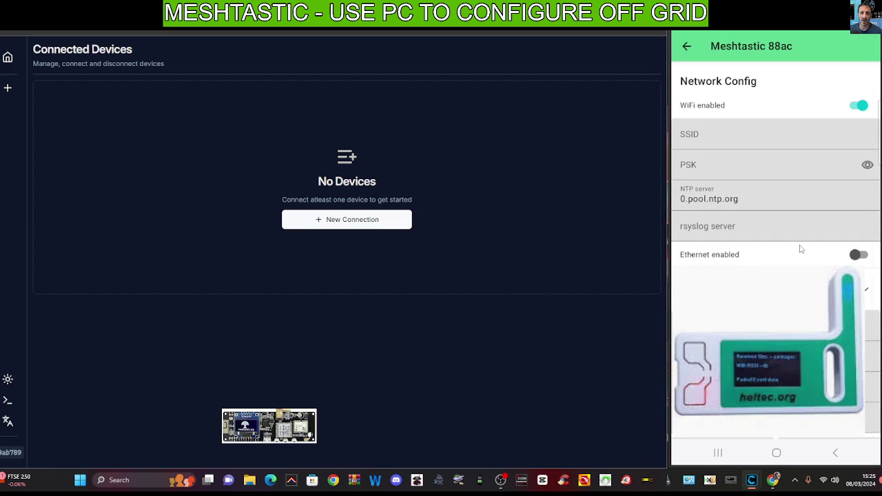
{"action": "scroll", "coordinate": [805, 249], "scroll_direction": "down", "scroll_amount": 1}
{"action": "scroll", "coordinate": [820, 248], "scroll_direction": "up", "scroll_amount": 1}
{"action": "scroll", "coordinate": [766, 193], "scroll_direction": "down", "scroll_amount": 1}
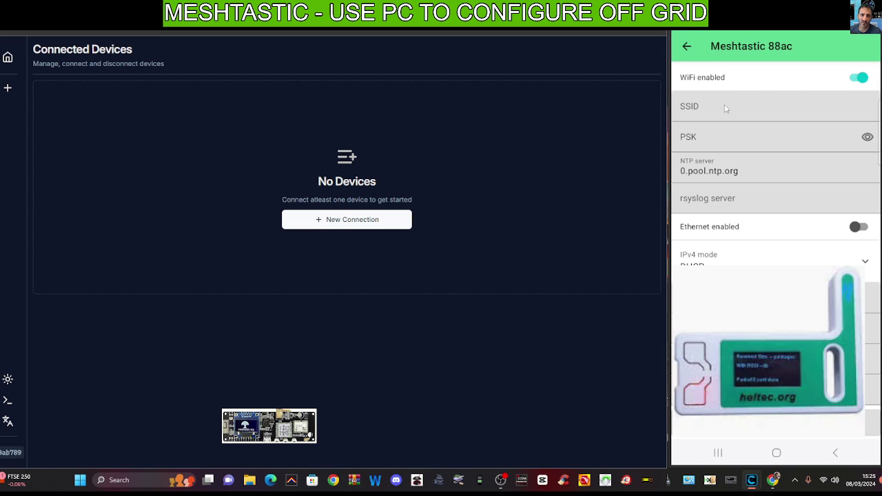
Scroll down to Module configuration, check Serial Config is enabled, and go back
{"action": "left_click", "coordinate": [687, 48]}
{"action": "scroll", "coordinate": [776, 165], "scroll_direction": "down", "scroll_amount": 3}
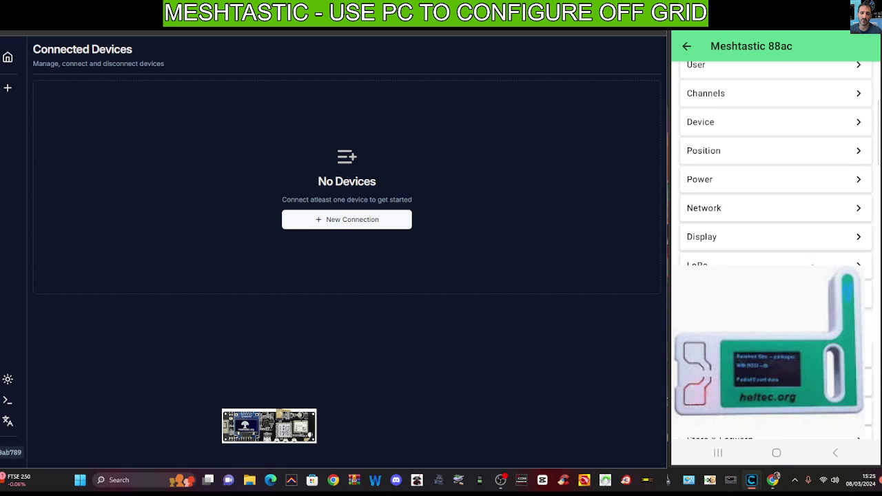
{"action": "scroll", "coordinate": [753, 236], "scroll_direction": "down", "scroll_amount": 1}
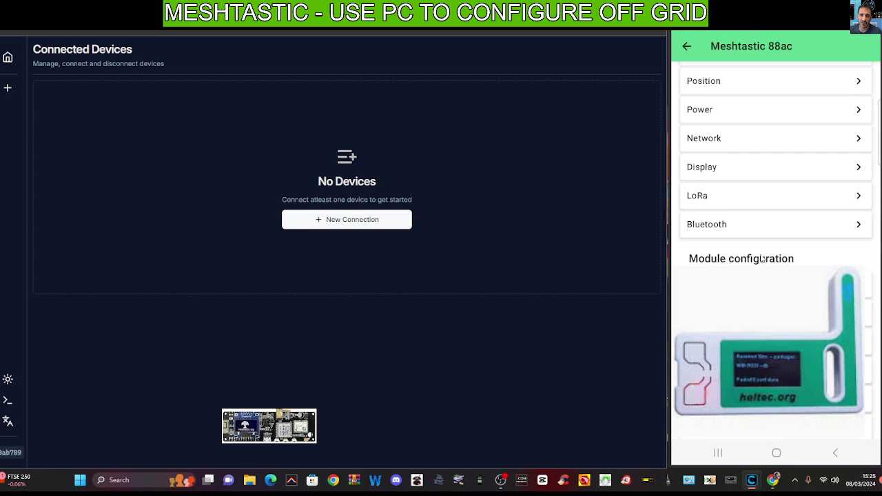
{"action": "scroll", "coordinate": [766, 258], "scroll_direction": "down", "scroll_amount": 2}
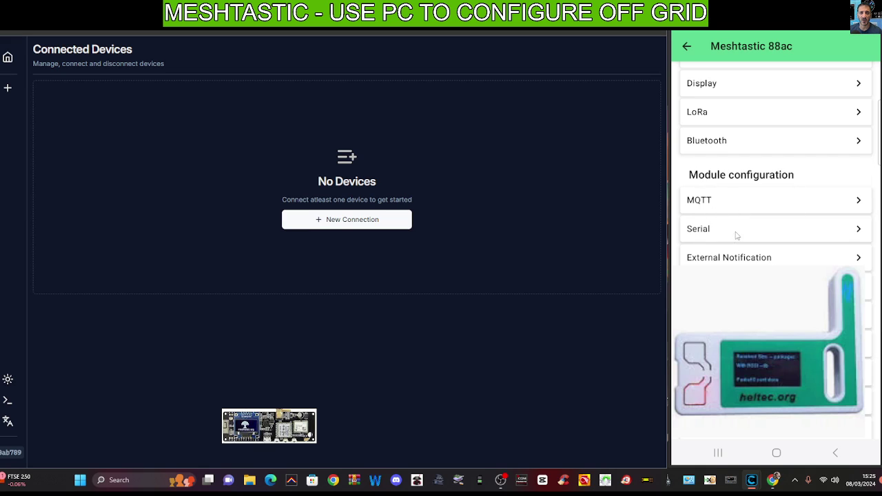
{"action": "left_click", "coordinate": [711, 232]}
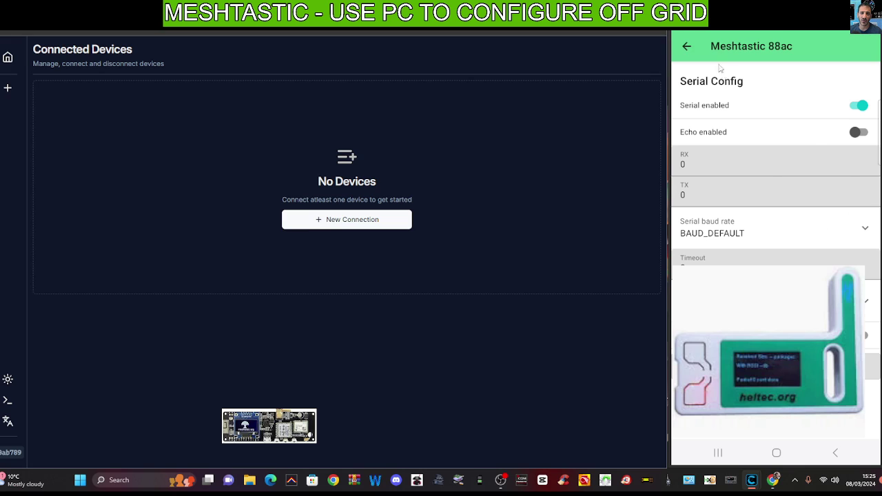
{"action": "left_click", "coordinate": [686, 46]}
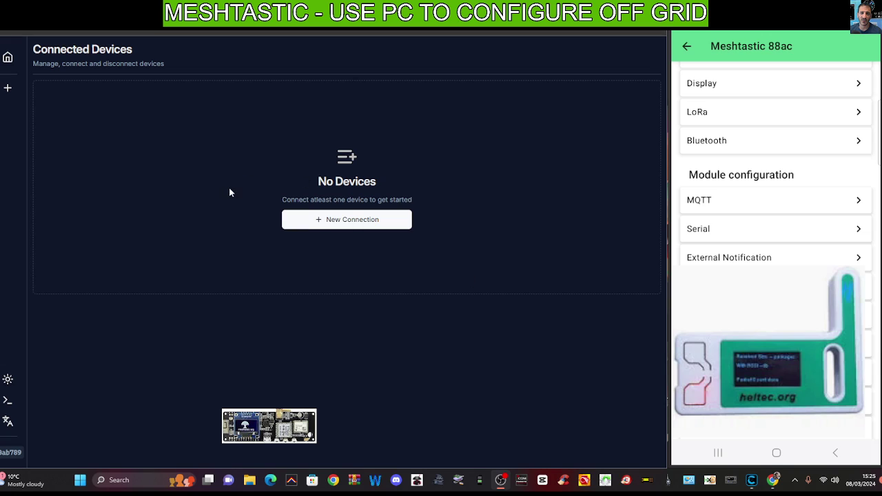
Add a new Serial connection using port '# 0 - 6790 - 21972'
{"action": "left_click", "coordinate": [317, 222]}
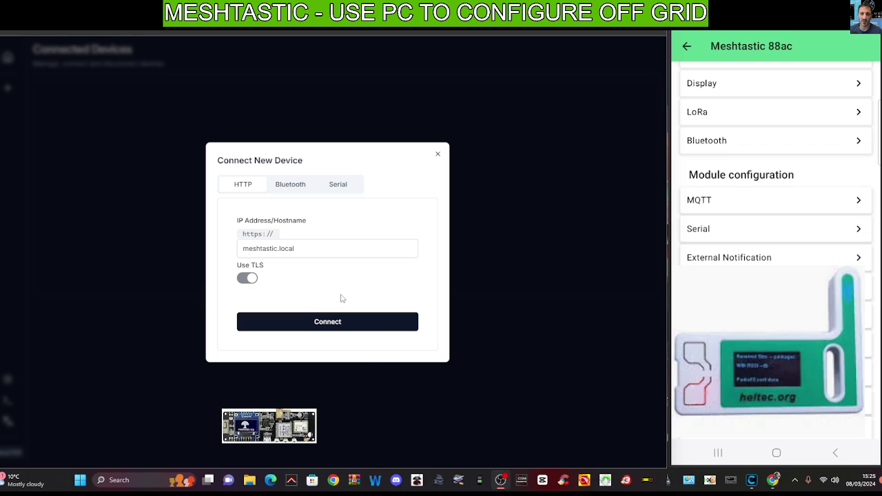
{"action": "left_click", "coordinate": [339, 185]}
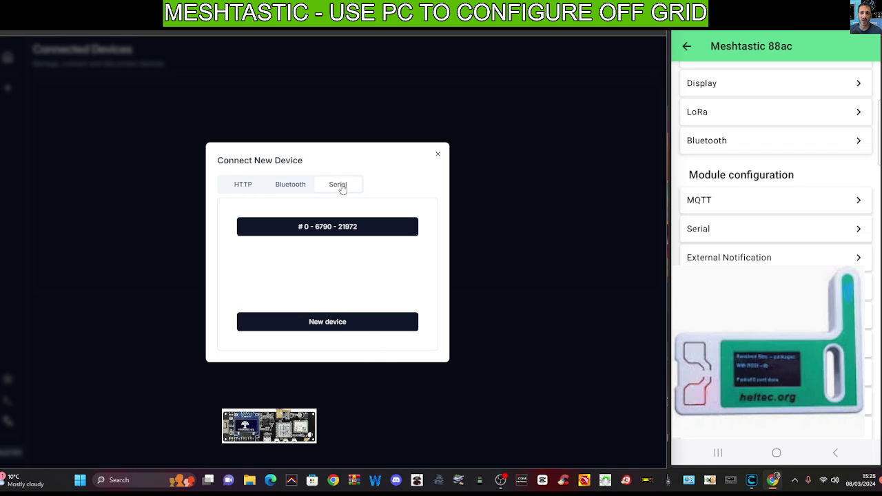
{"action": "left_click", "coordinate": [329, 230]}
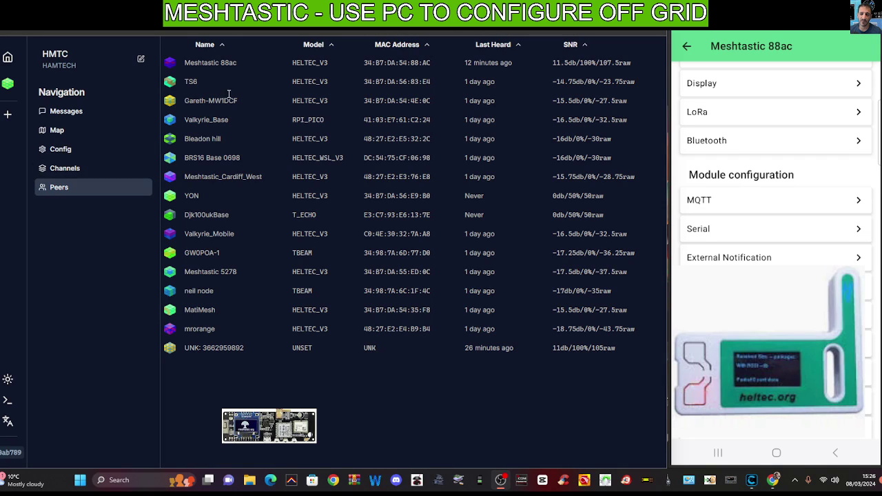
Open the Peers table listing 16 nodes, topped by Meshtastic 88ac (HELTEC_V3)
{"action": "double_click", "coordinate": [191, 82]}
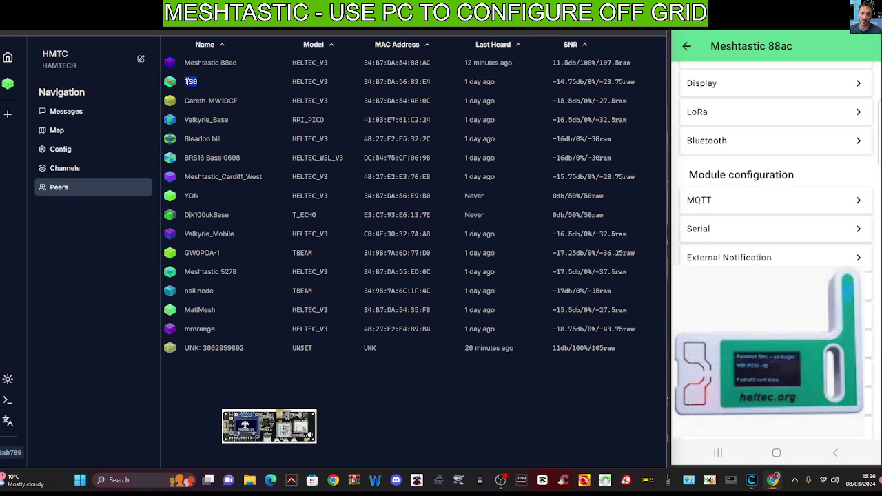
{"action": "left_click", "coordinate": [113, 186]}
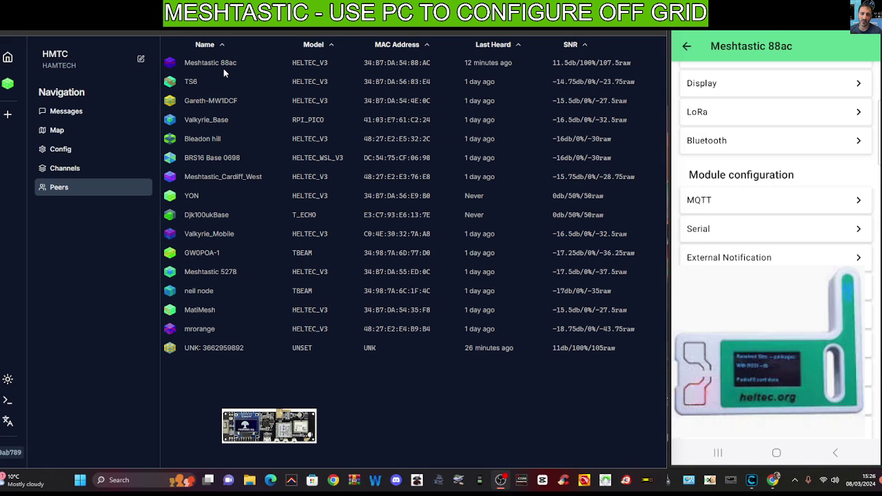
Step through the HamTech, Ch 1, Ch 2 and Ch 3 channel settings
{"action": "left_click", "coordinate": [65, 171]}
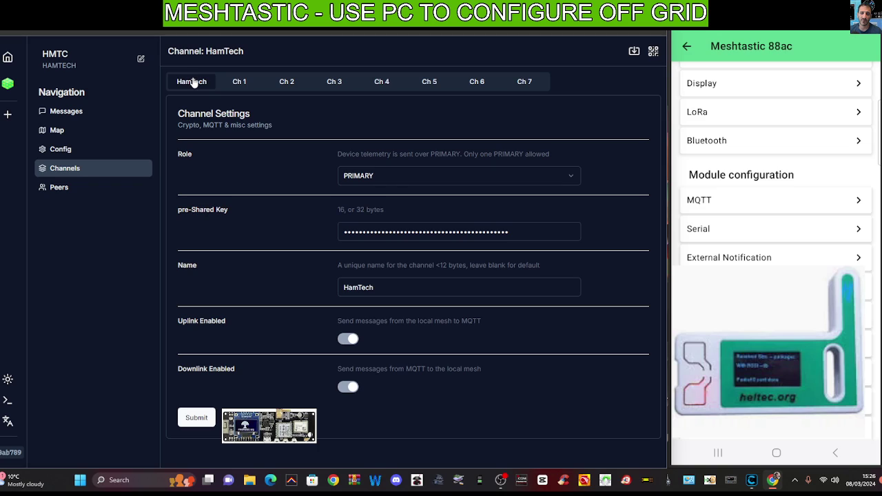
{"action": "left_click", "coordinate": [243, 83]}
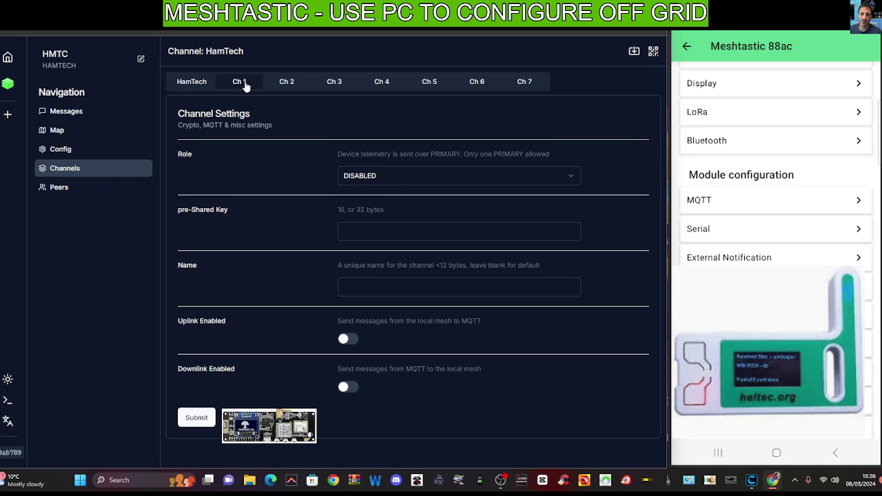
{"action": "left_click", "coordinate": [288, 85]}
{"action": "left_click", "coordinate": [334, 87]}
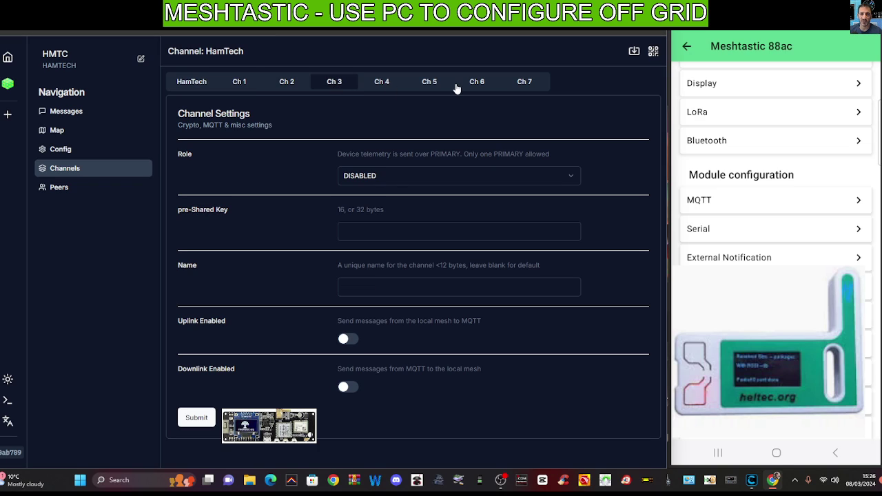
Open Radio Config in the web client and the phone app's radio configuration
{"action": "left_click", "coordinate": [59, 148]}
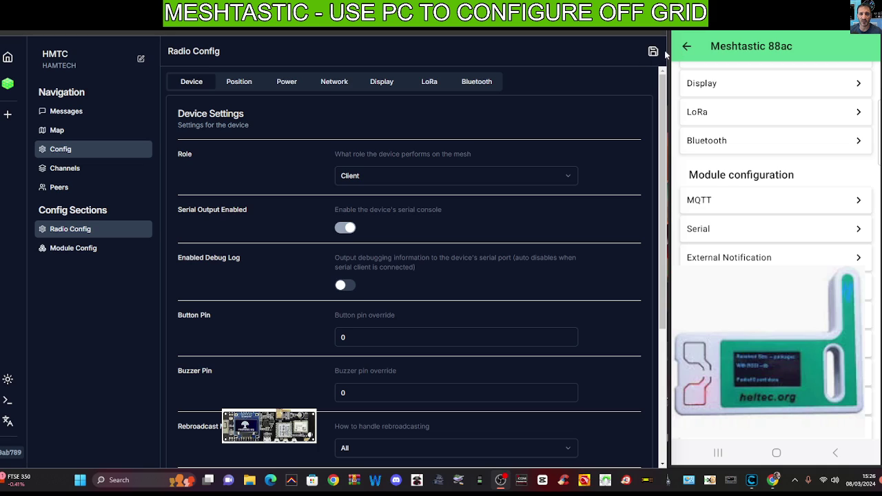
{"action": "left_click", "coordinate": [686, 48]}
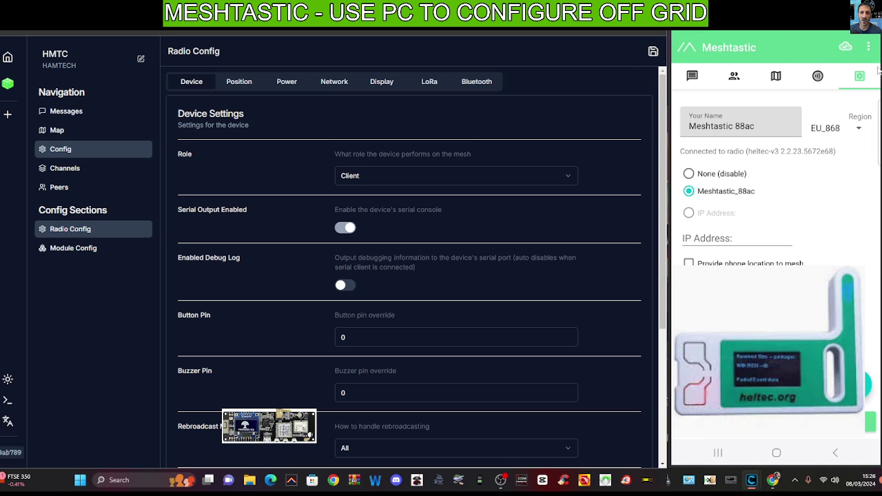
{"action": "left_click", "coordinate": [870, 48]}
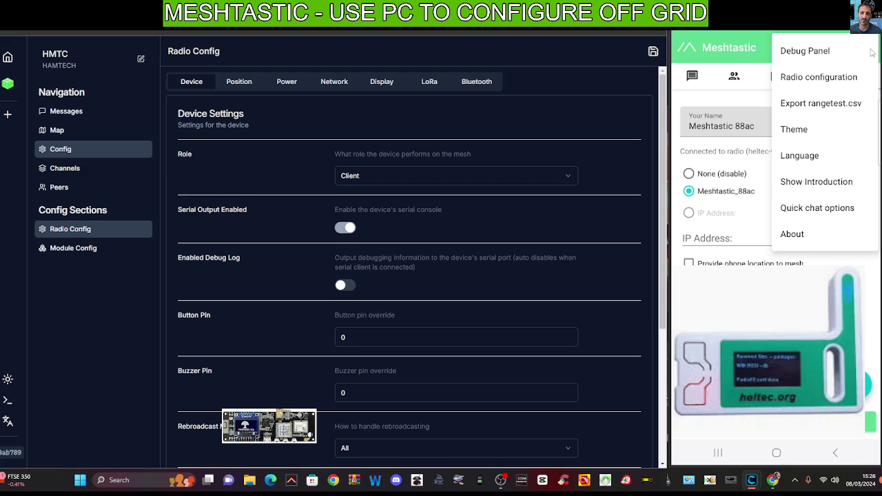
{"action": "left_click", "coordinate": [818, 78]}
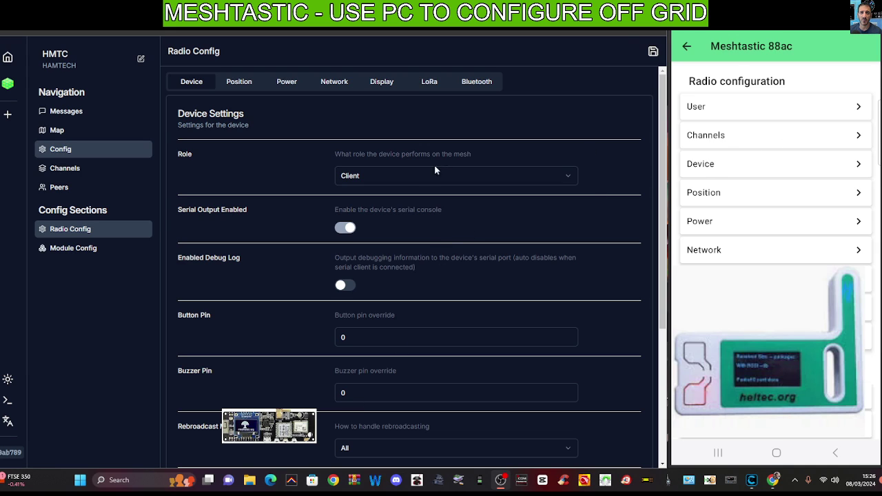
Check the Role dropdown keeps Client and review rebroadcast mode All, node info interval 10800
{"action": "scroll", "coordinate": [413, 181], "scroll_direction": "down", "scroll_amount": 1}
{"action": "scroll", "coordinate": [448, 183], "scroll_direction": "up", "scroll_amount": 1}
{"action": "left_click", "coordinate": [568, 178]}
{"action": "left_click", "coordinate": [569, 178]}
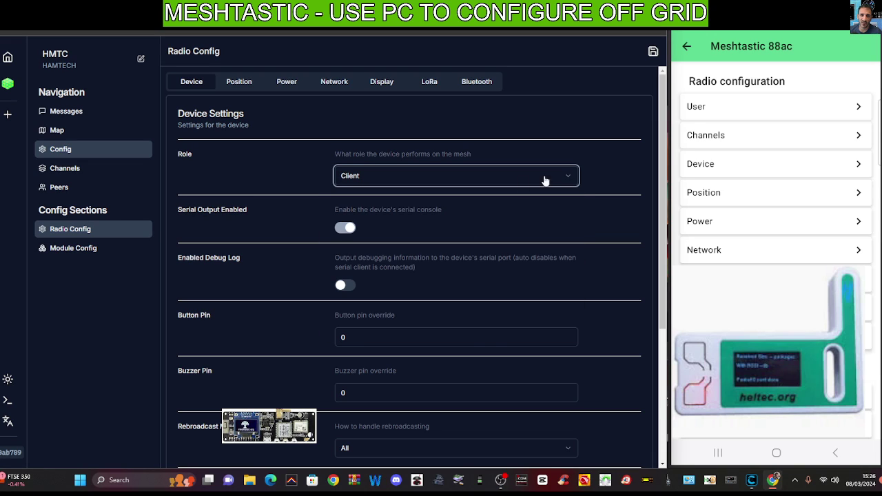
{"action": "scroll", "coordinate": [484, 186], "scroll_direction": "down", "scroll_amount": 2}
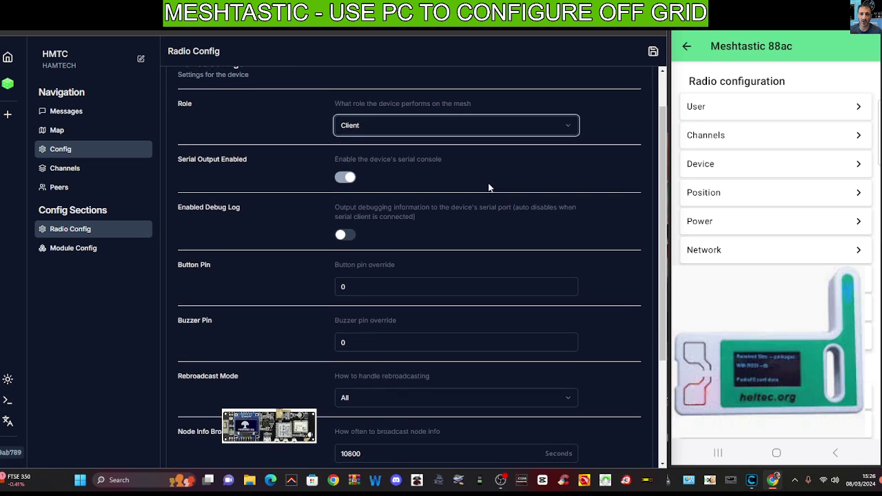
{"action": "scroll", "coordinate": [561, 178], "scroll_direction": "down", "scroll_amount": 1}
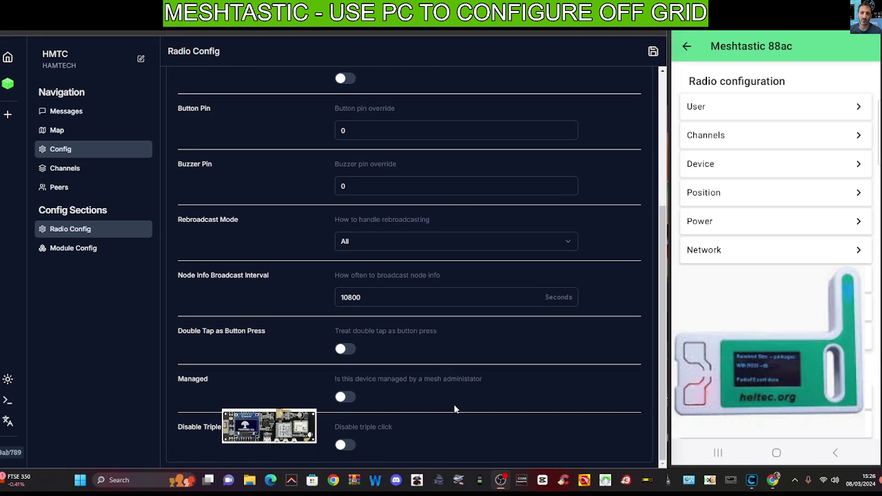
Read the HamTech channel messages, then open Connect New Device with the sidebar '+'
{"action": "left_click", "coordinate": [82, 171]}
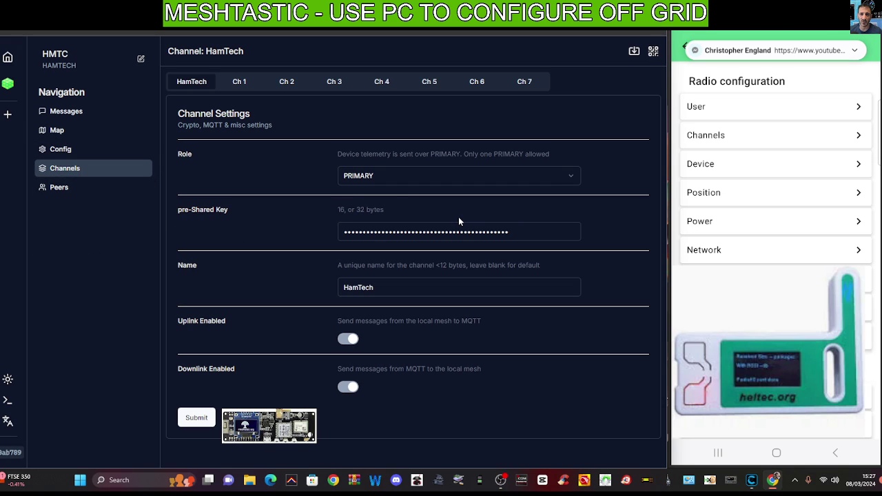
{"action": "left_click", "coordinate": [57, 112]}
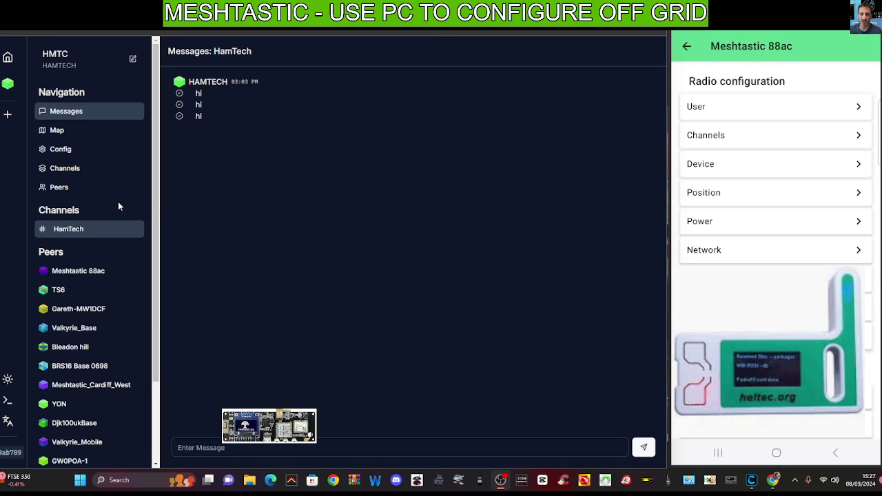
{"action": "left_click", "coordinate": [8, 115]}
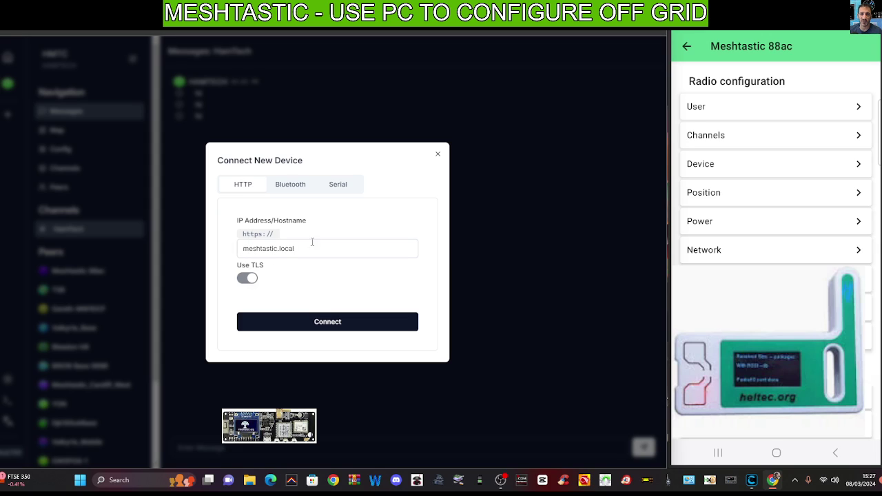
Look through the Bluetooth and Serial tabs for paired devices and available serial ports
{"action": "left_click", "coordinate": [291, 196]}
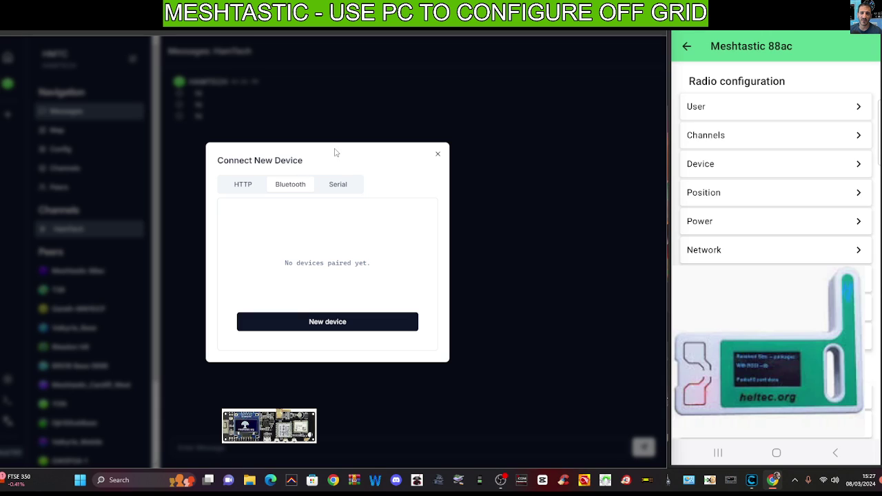
{"action": "left_click_drag", "start_coordinate": [363, 155], "coordinate": [403, 121]}
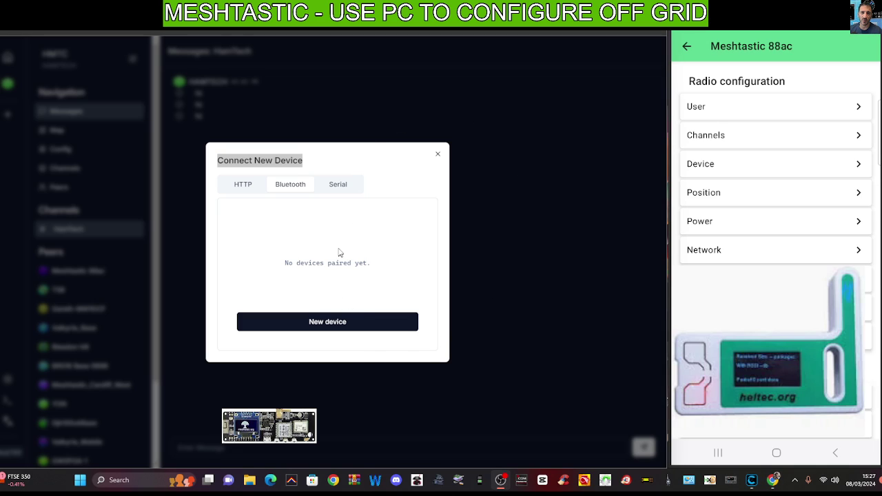
{"action": "left_click", "coordinate": [340, 187]}
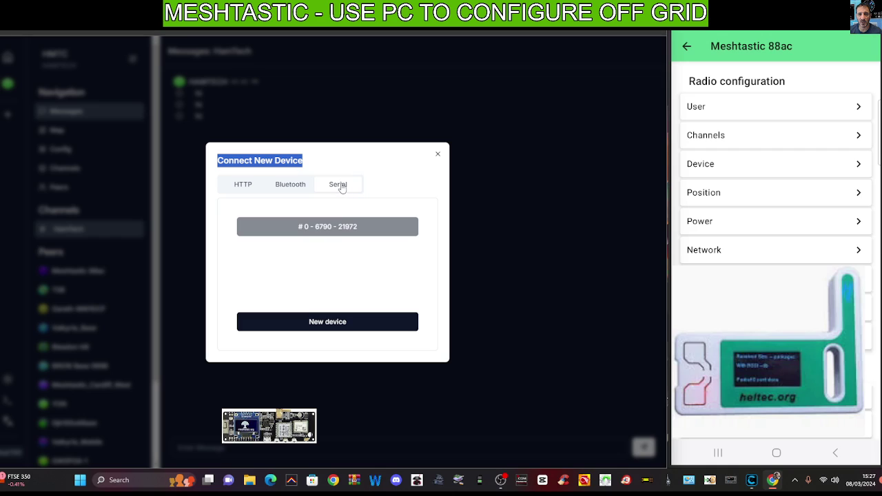
Connect over HTTP to the node at hostname meshtastic.local
{"action": "left_click", "coordinate": [242, 187]}
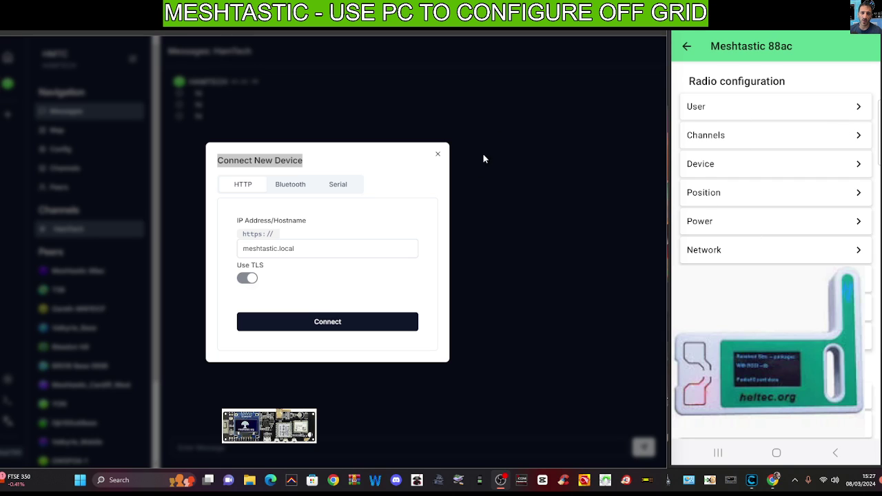
{"action": "left_click", "coordinate": [738, 255]}
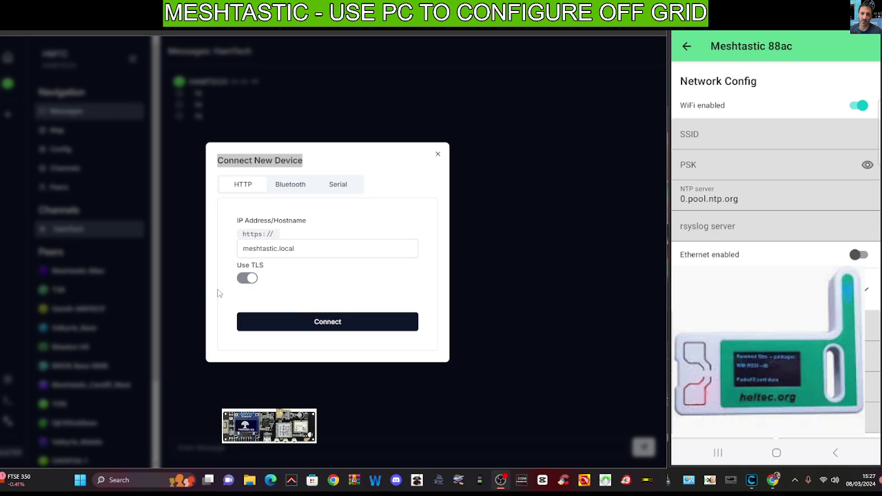
{"action": "left_click_drag", "start_coordinate": [244, 248], "coordinate": [296, 248]}
{"action": "left_click", "coordinate": [348, 222]}
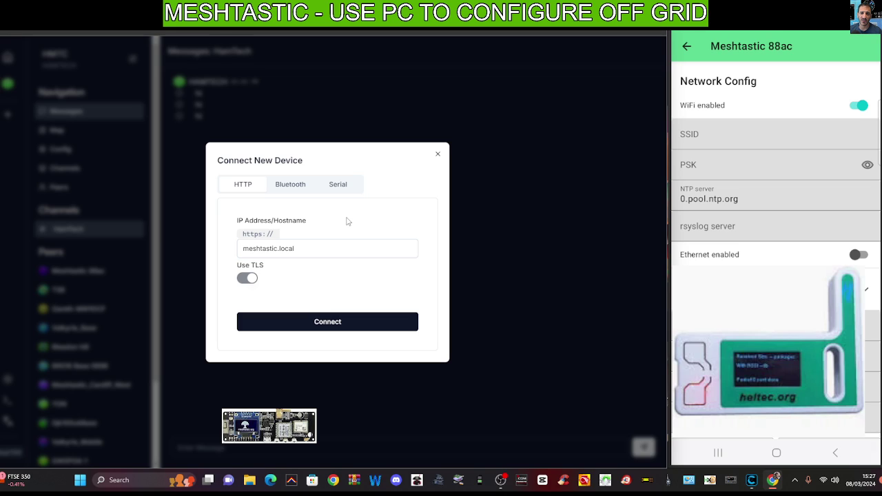
{"action": "left_click", "coordinate": [337, 325]}
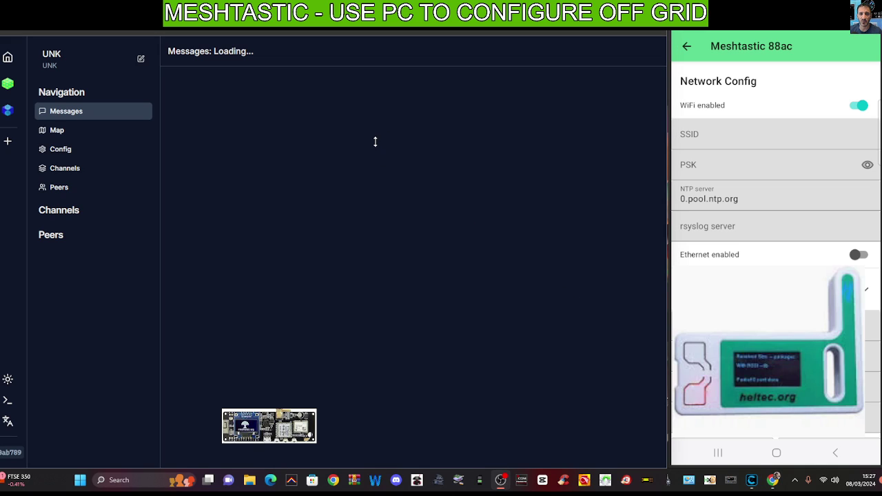
{"action": "double_click", "coordinate": [55, 235]}
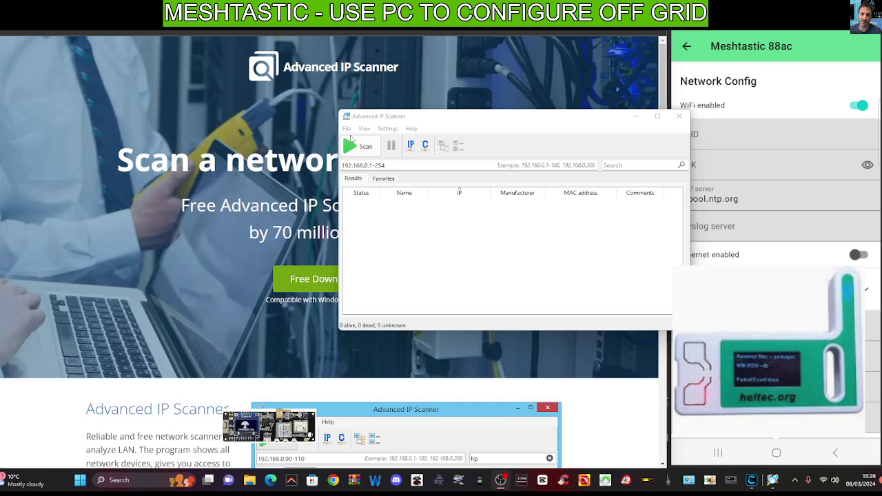
Scan 192.168.0.1-254, finding 10 alive hosts including a Shenzhen device at 192.168.0.106
{"action": "left_click", "coordinate": [355, 145]}
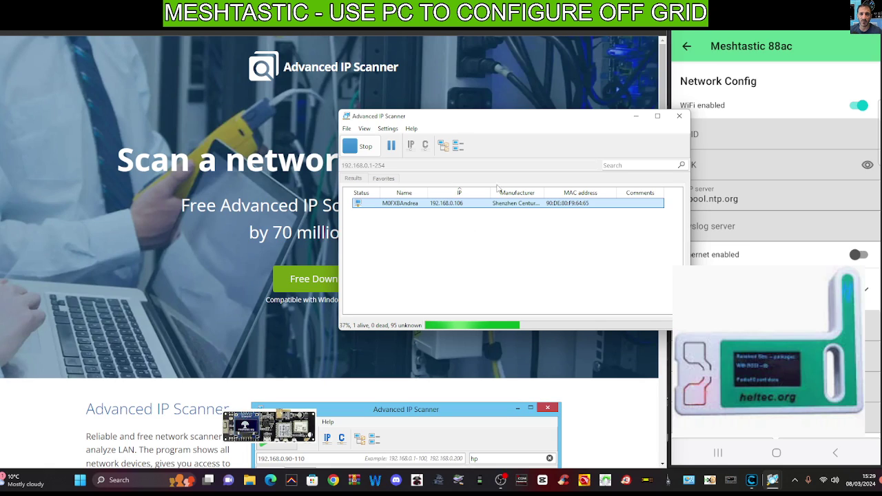
{"action": "left_click_drag", "start_coordinate": [552, 116], "coordinate": [535, 79]}
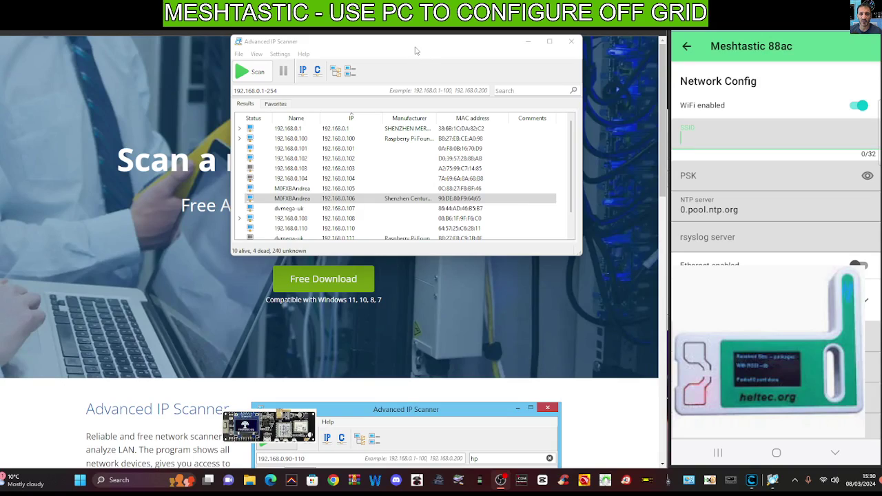
{"action": "left_click_drag", "start_coordinate": [415, 46], "coordinate": [308, 98]}
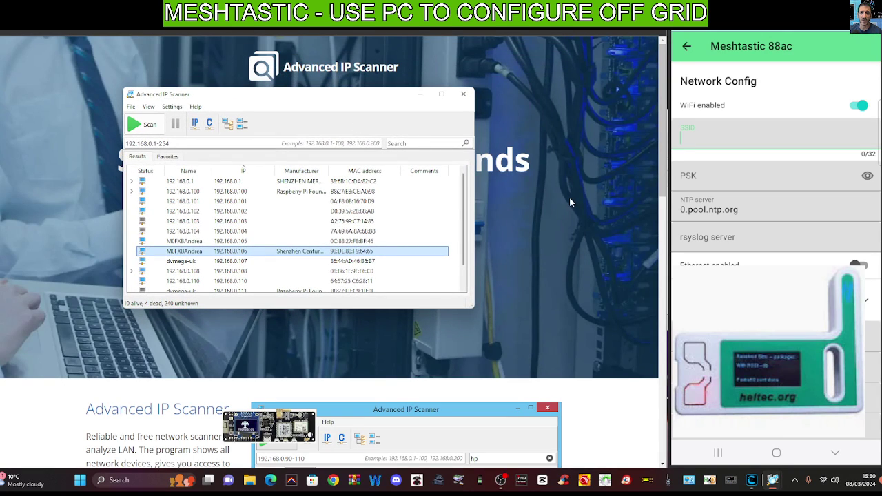